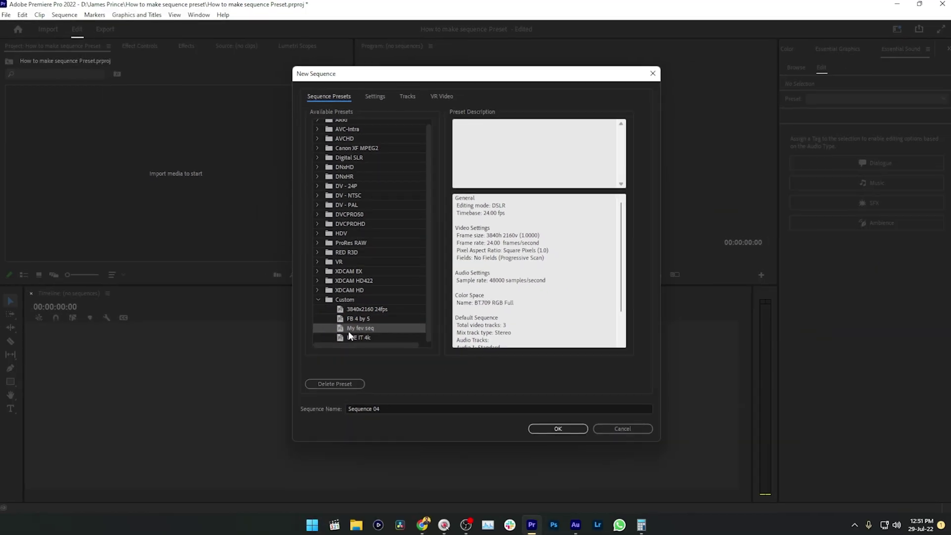
Rename the sequence to 'Test' and confirm to close the New Sequence dialog
left_click_drag(385, 409, 327, 407)
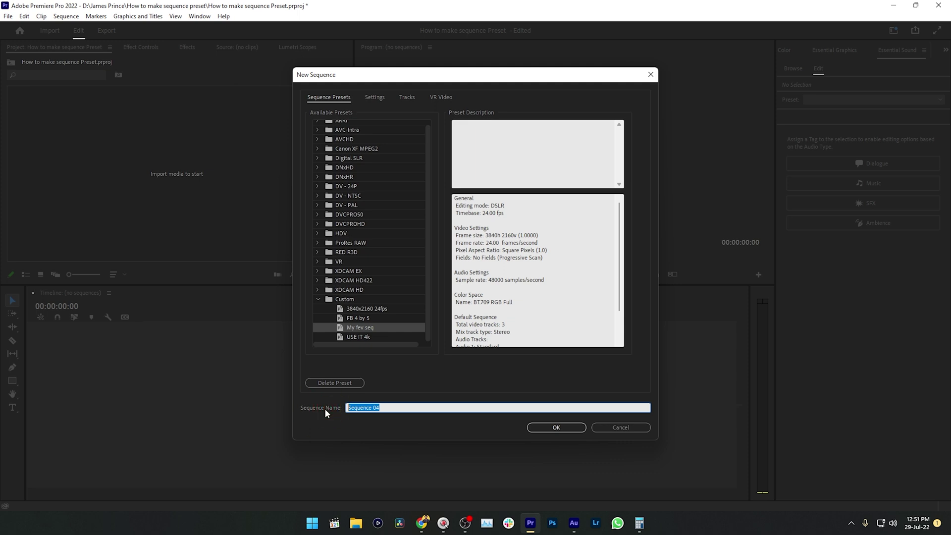
type("Test")
left_click(556, 427)
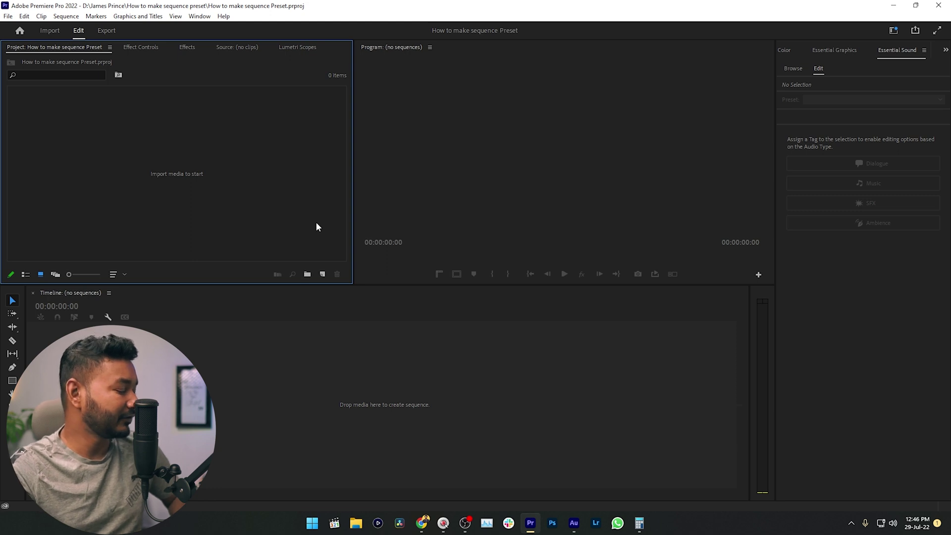
Bring up the Project panel's New Item menu of creatable item types
right_click(206, 149)
left_click(201, 106)
left_click(16, 59)
right_click(147, 161)
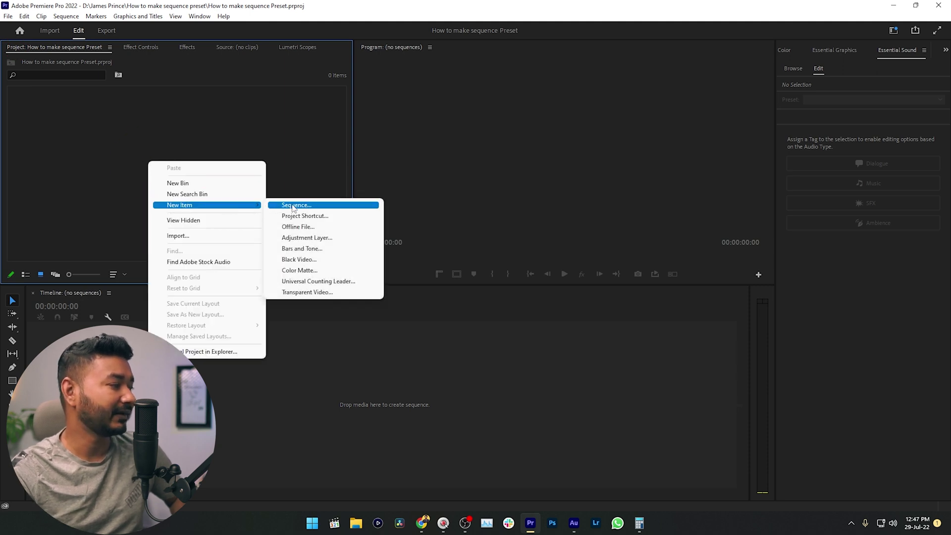
left_click(307, 150)
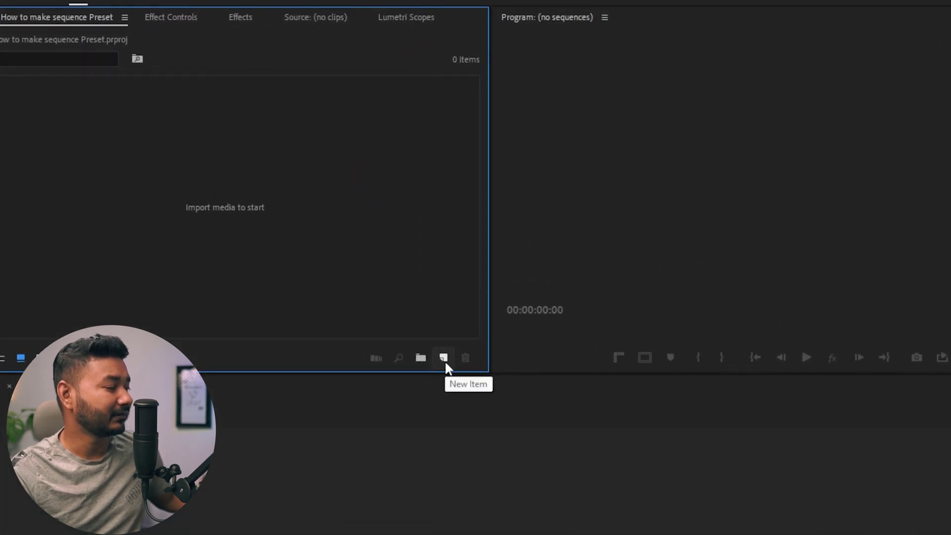
left_click(445, 360)
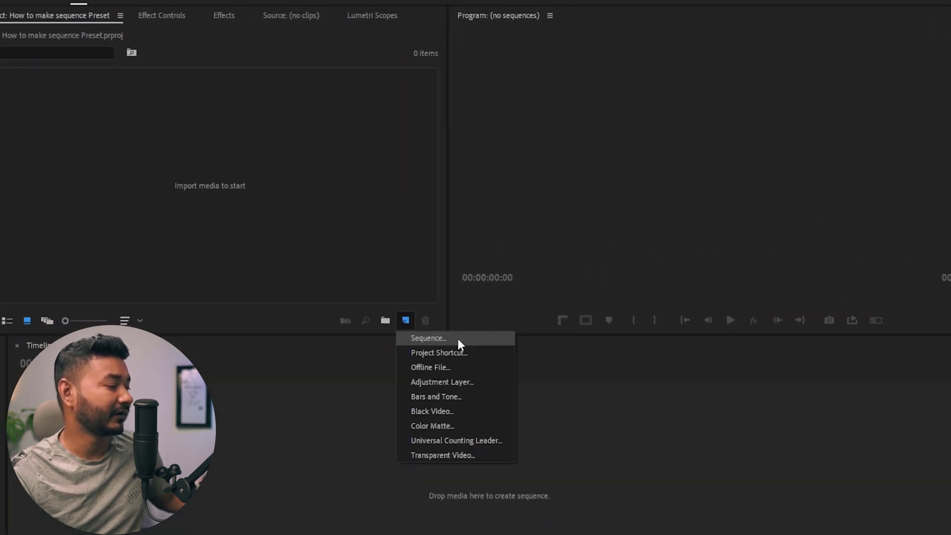
Start a new sequence, review the Custom 3840x2160 24fps preset's details, then collapse Custom
left_click(488, 362)
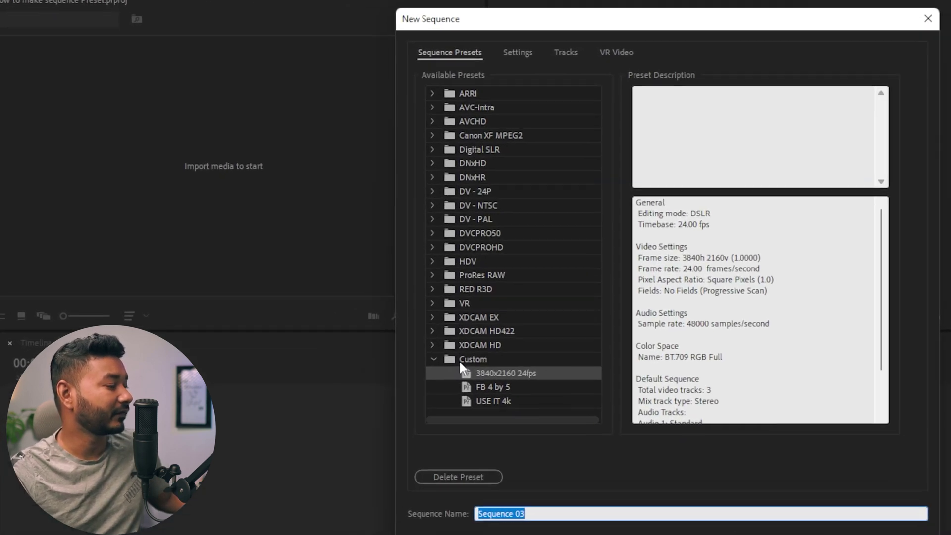
left_click(343, 304)
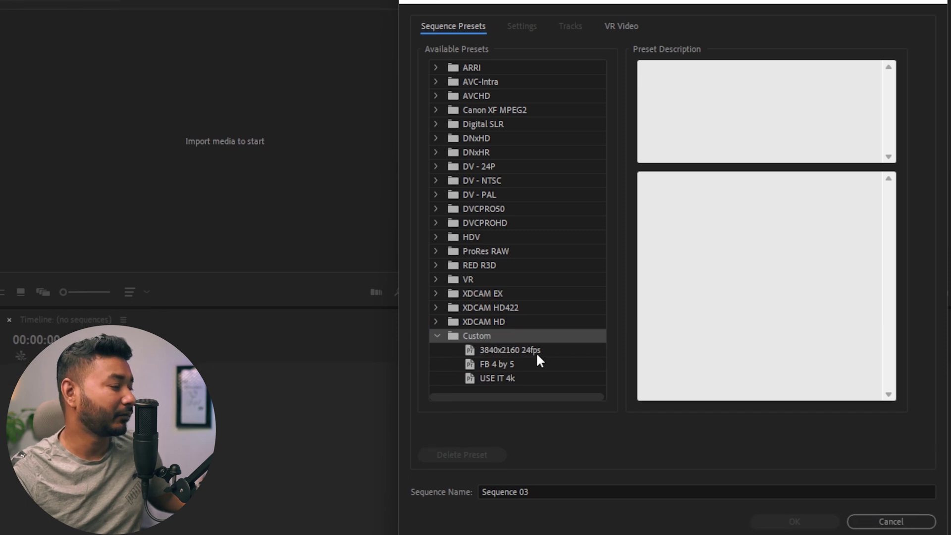
left_click(533, 350)
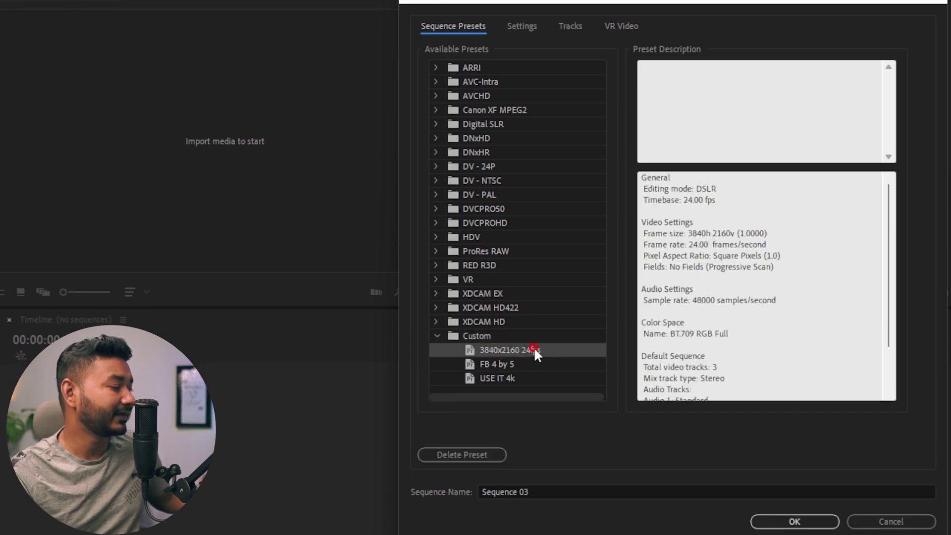
left_click(794, 521)
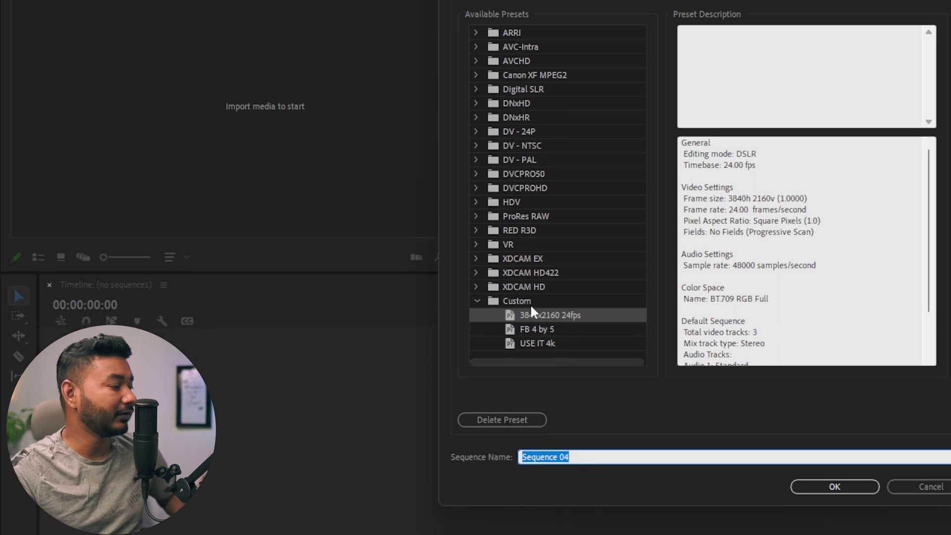
left_click(508, 306)
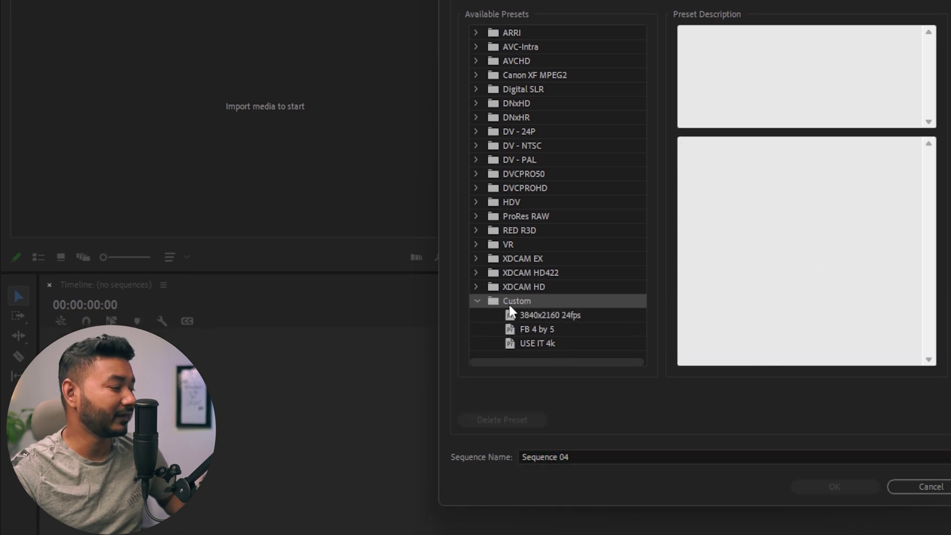
left_click(477, 301)
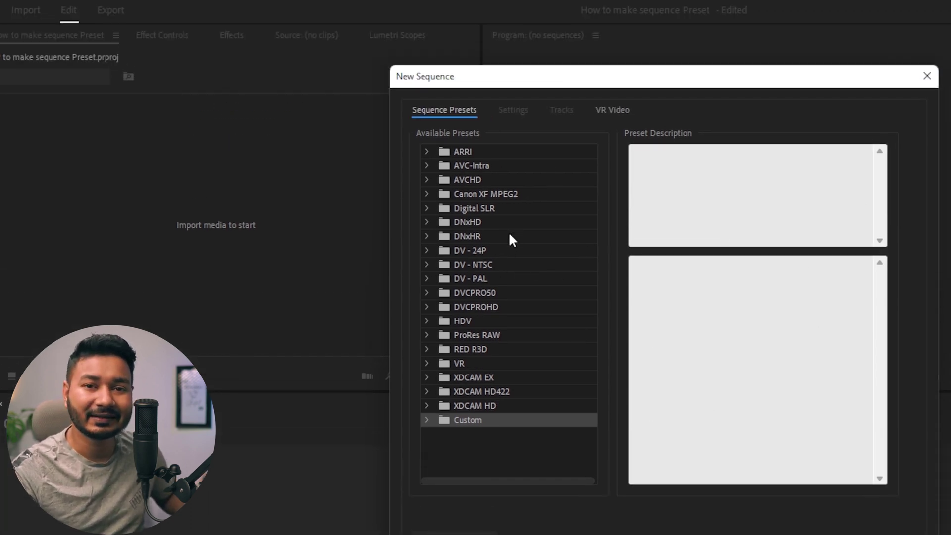
Expand the Digital SLR presets and their 1080p subfolder
left_click(429, 207)
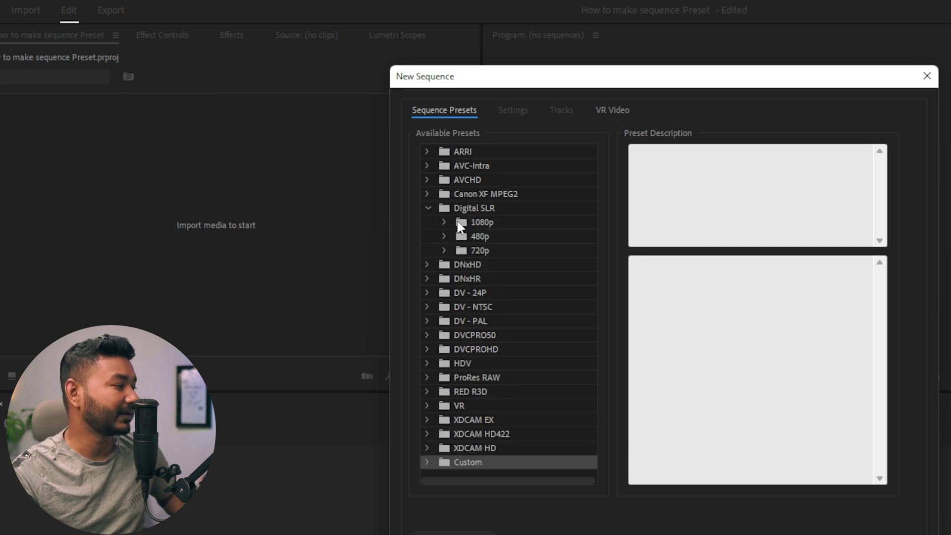
left_click(442, 222)
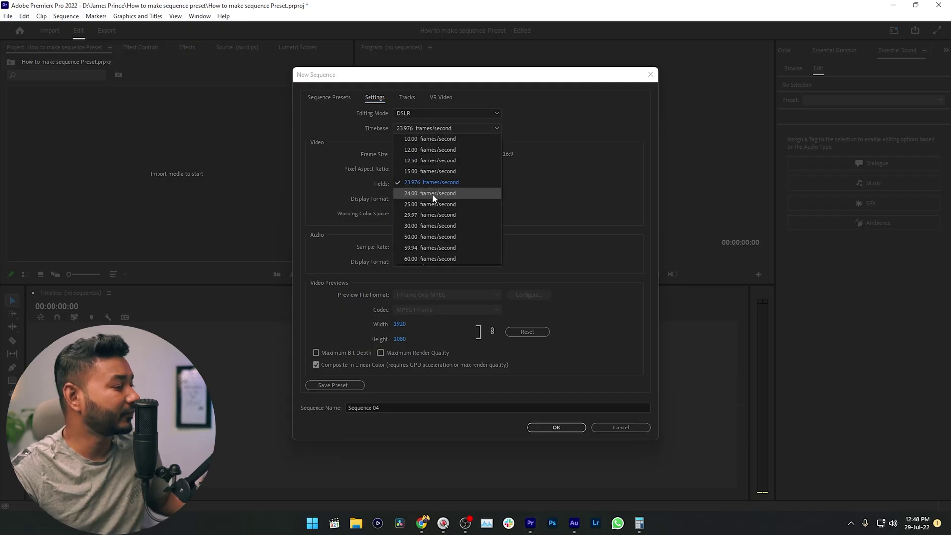
Set the timebase to 24.00 frames/second and the frame size to 3840 × 2160
left_click(433, 194)
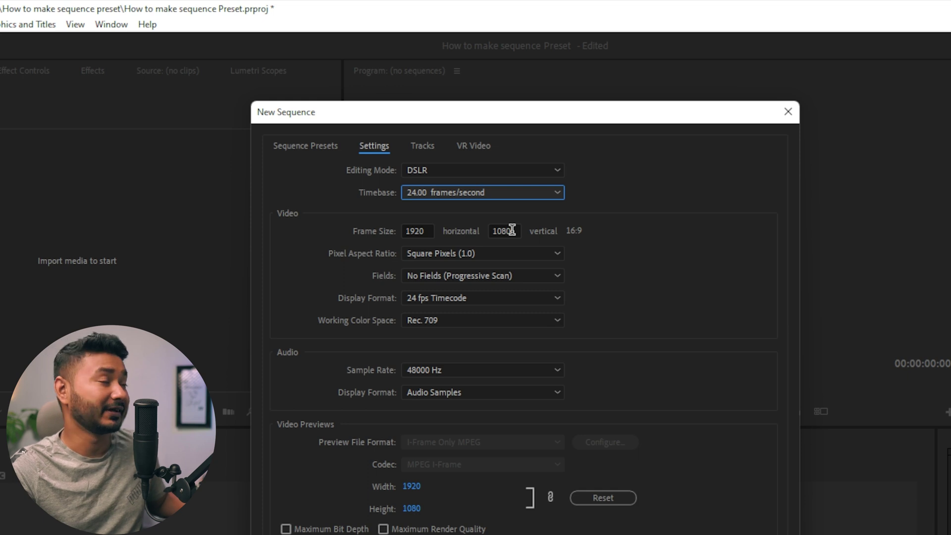
double_click(425, 231)
type("3840")
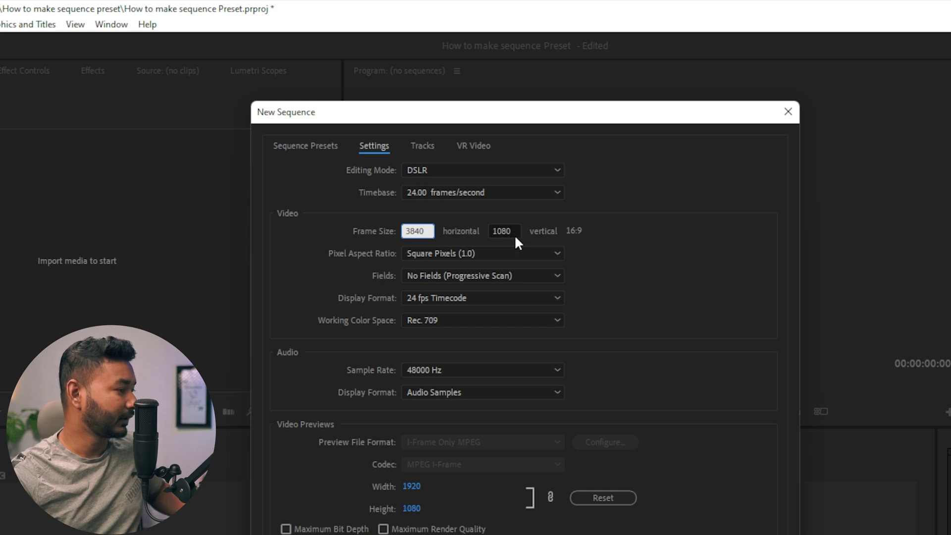
double_click(515, 231)
type("216")
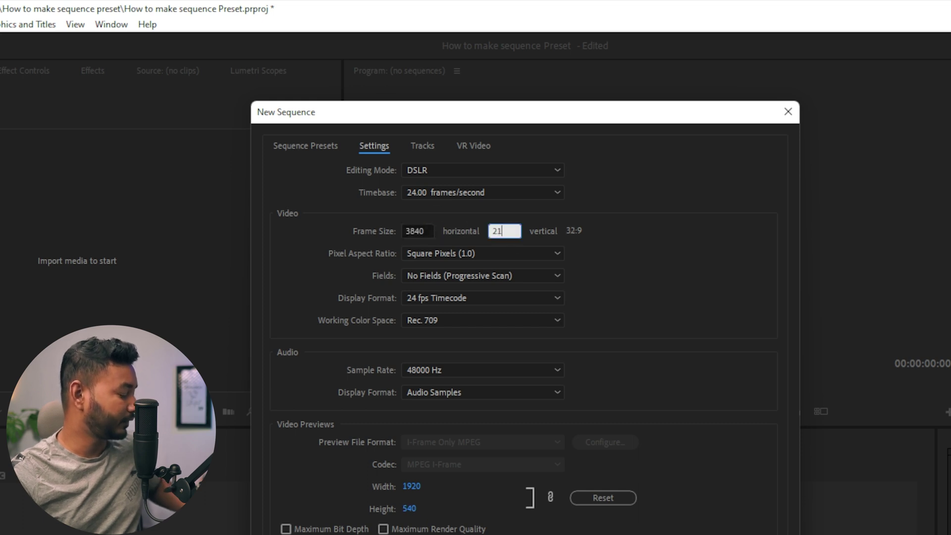
type("0")
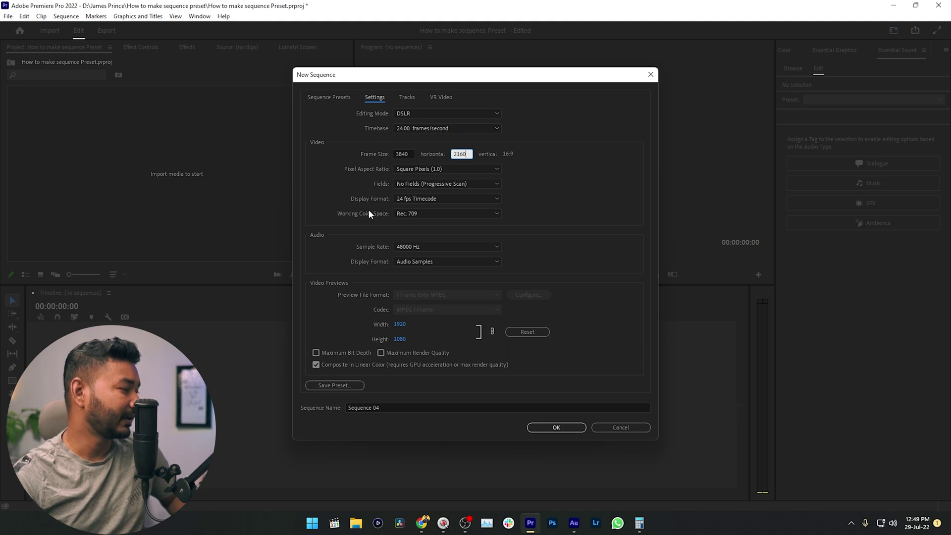
left_click(414, 199)
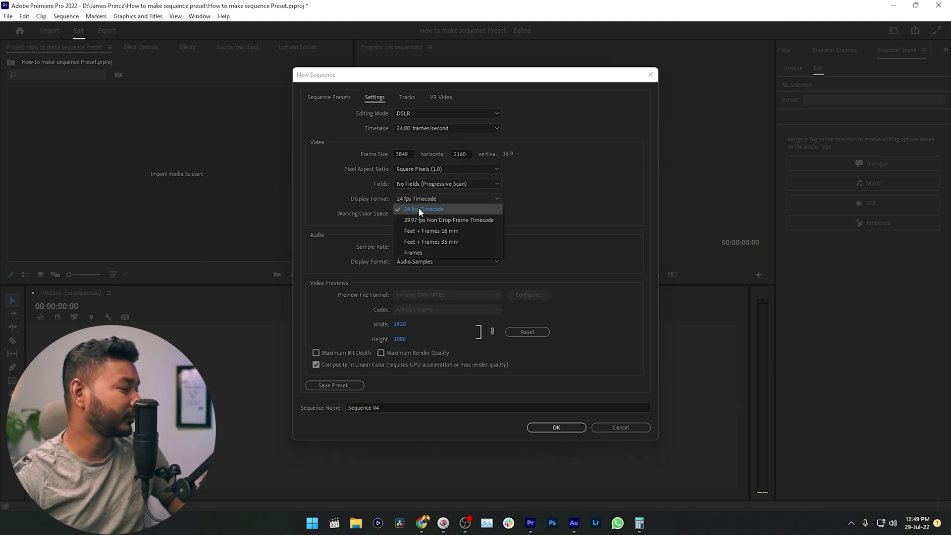
left_click(419, 208)
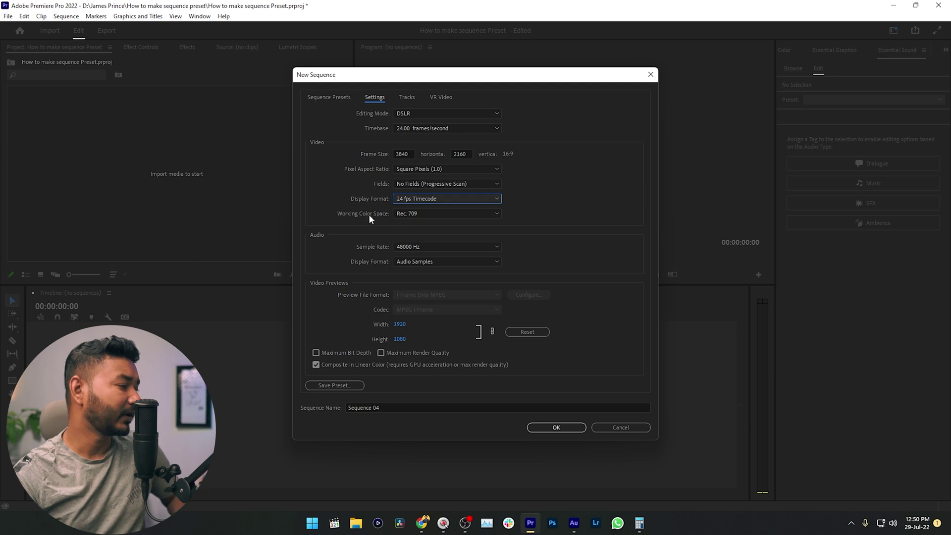
left_click(401, 213)
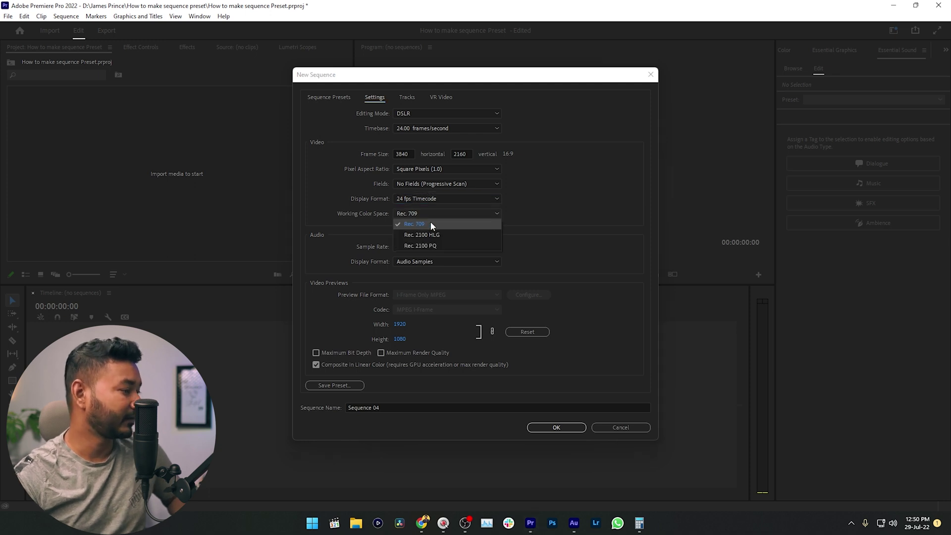
left_click(431, 224)
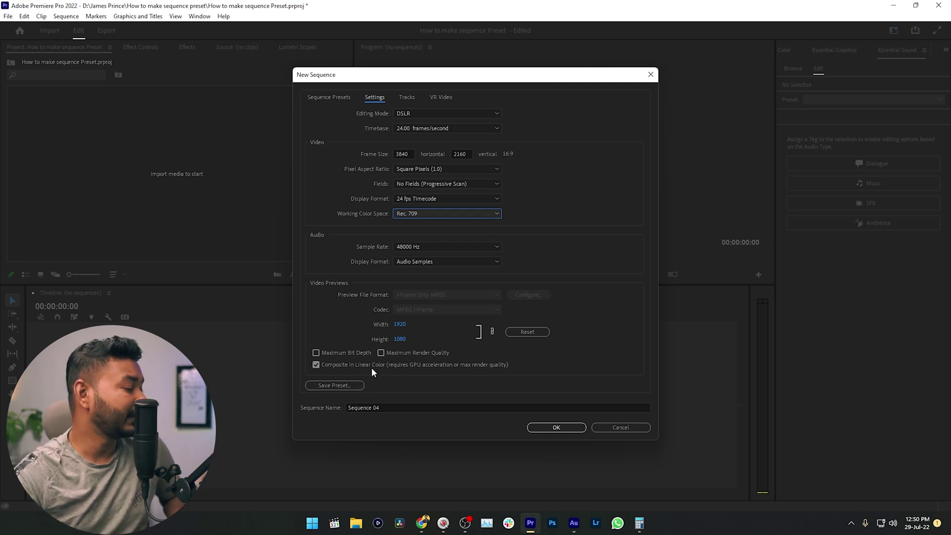
Save the 3840×2160 24 fps settings as a preset named 'My fev seq'
left_click(339, 385)
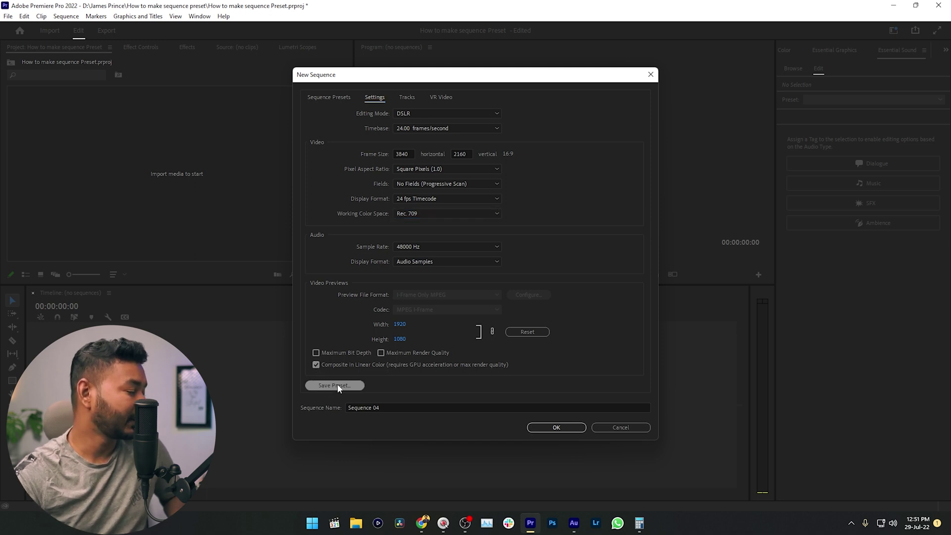
left_click(338, 386)
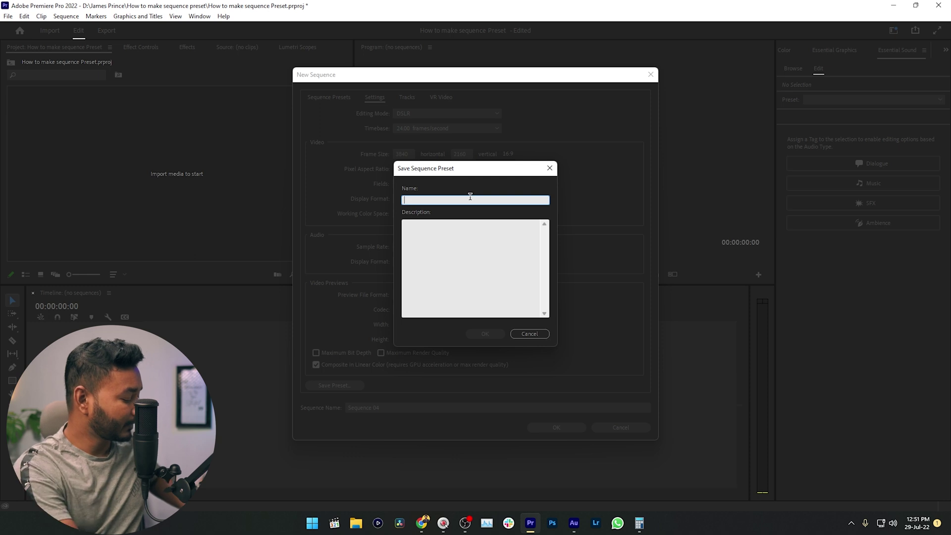
type("My fev seq")
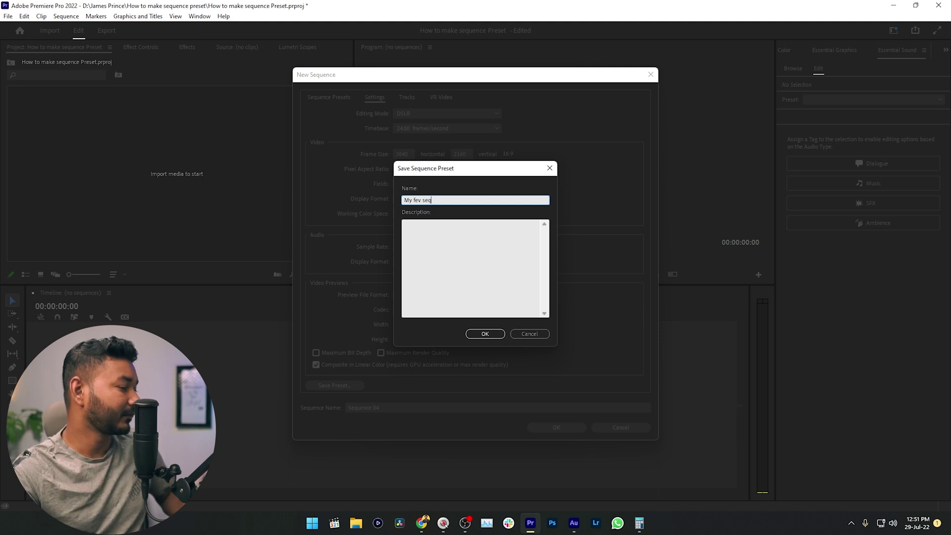
left_click(485, 334)
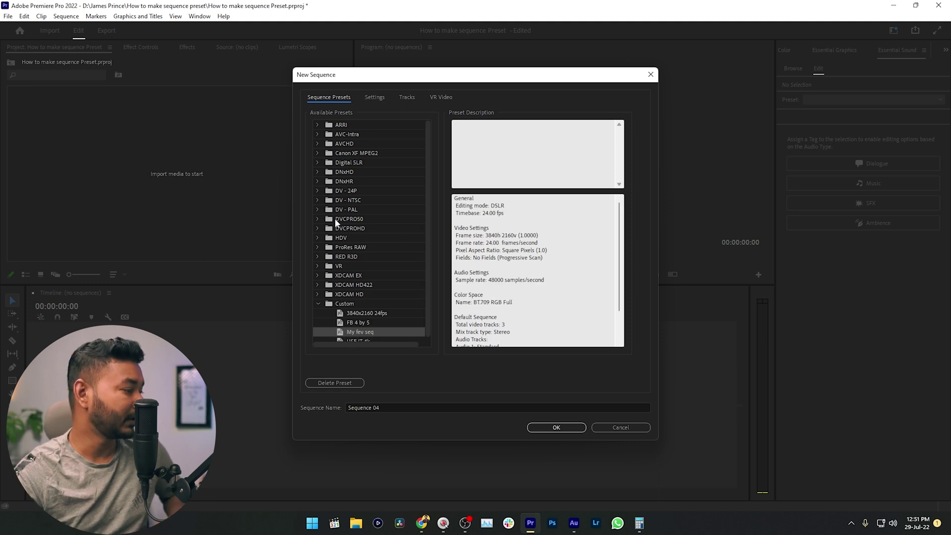
Pick the Custom 'My fev seq' preset and name the new sequence 'asdas'
left_click(329, 304)
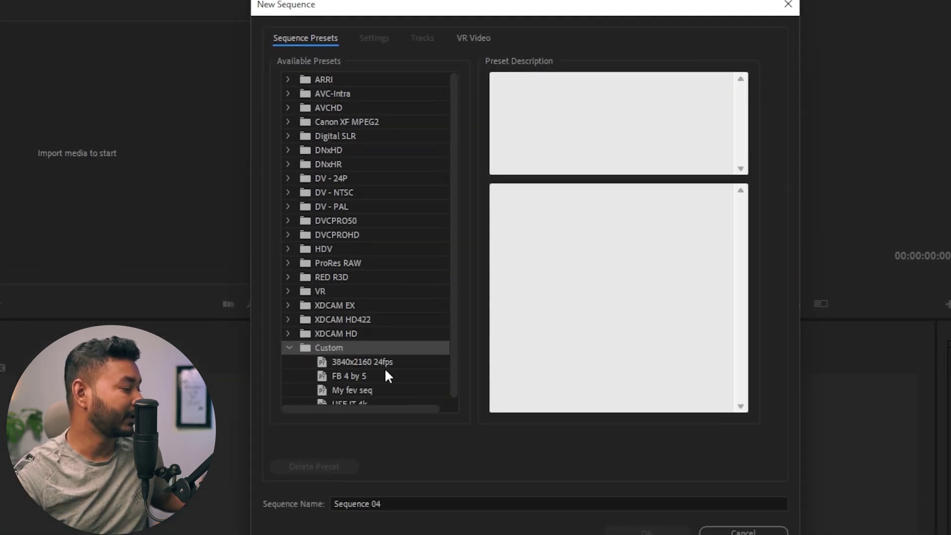
scroll(385, 368, "down", 1)
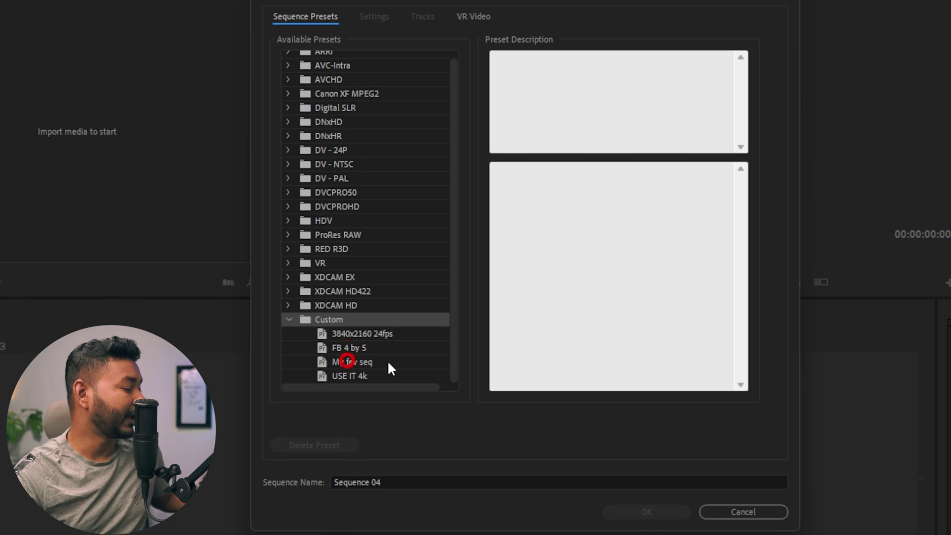
left_click(362, 362)
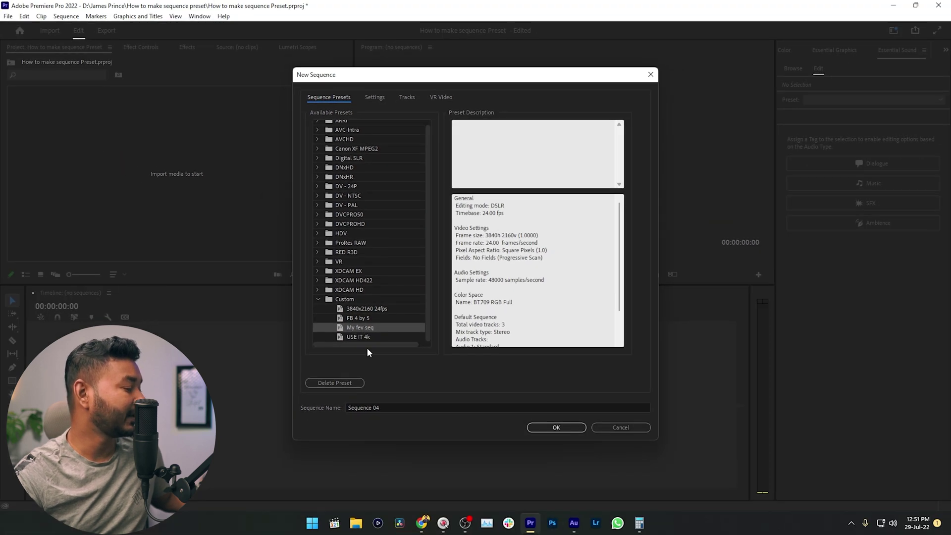
left_click(325, 408)
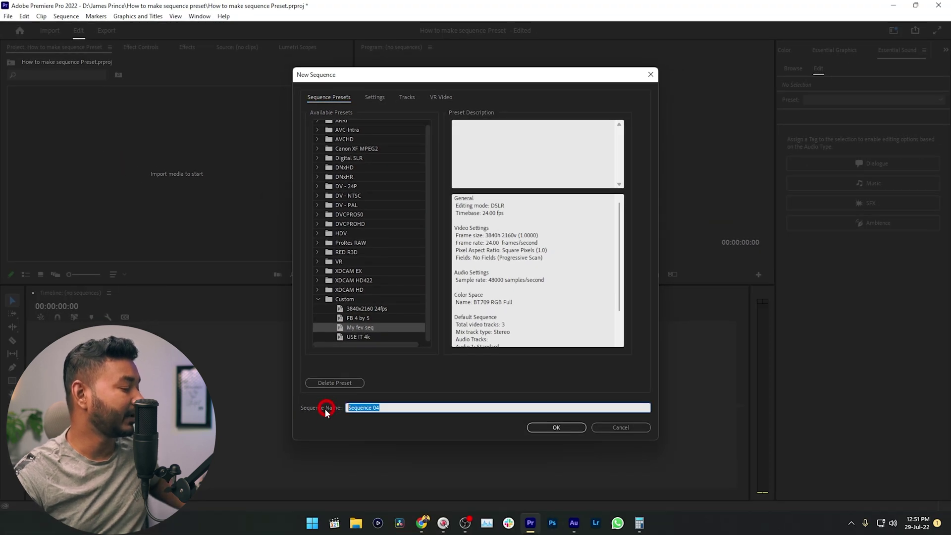
type("asdas")
left_click(556, 427)
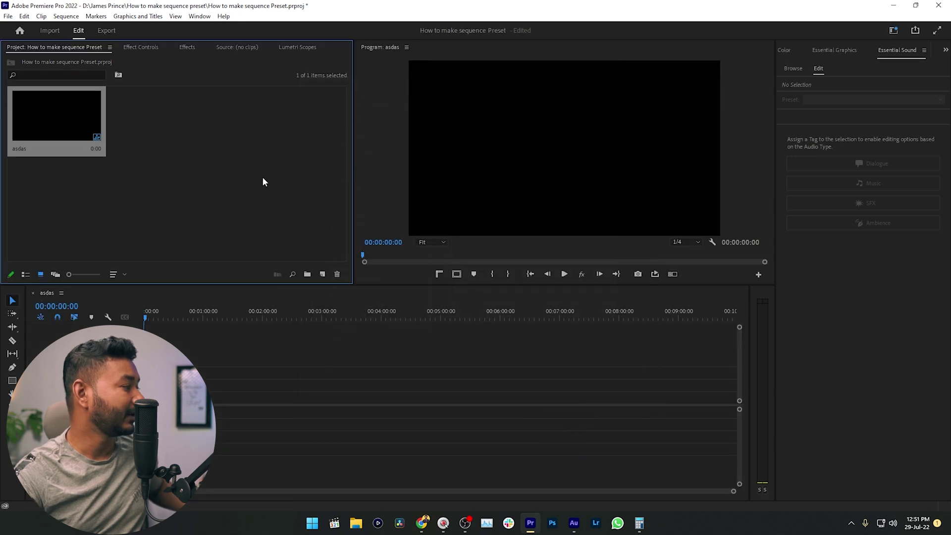